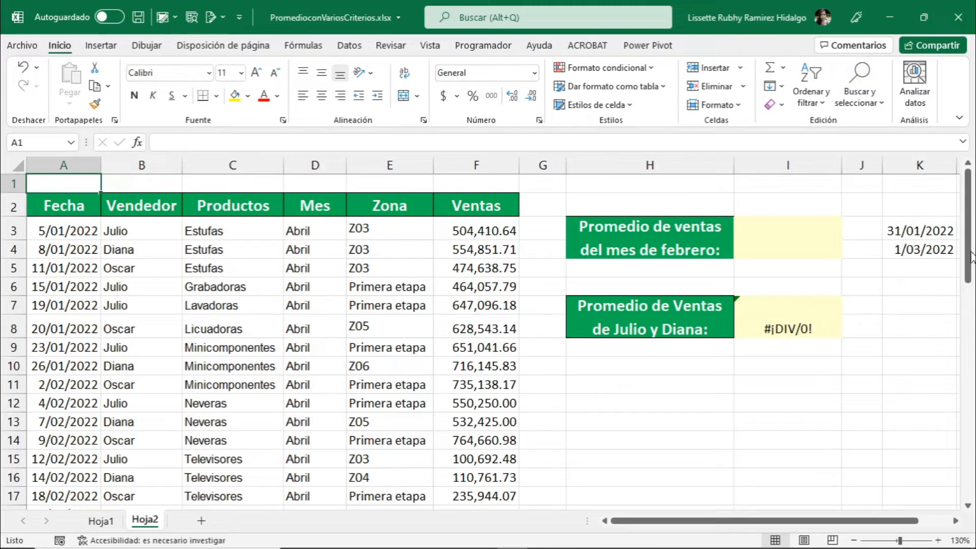
Step: Check the serial number of the date in cell K3 by previewing it in General format, leaving its format unchanged
{"action": "left_click", "coordinate": [943, 251]}
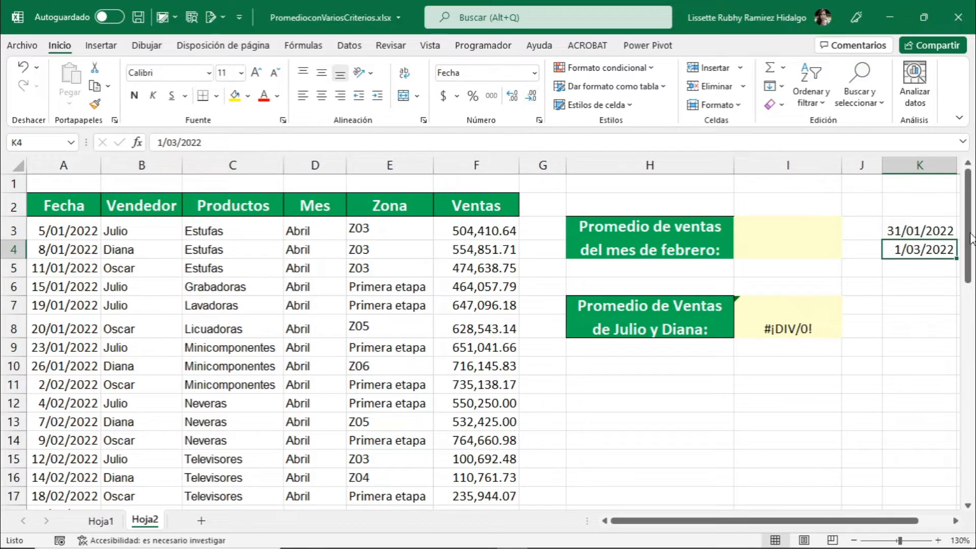
{"action": "left_click", "coordinate": [924, 233]}
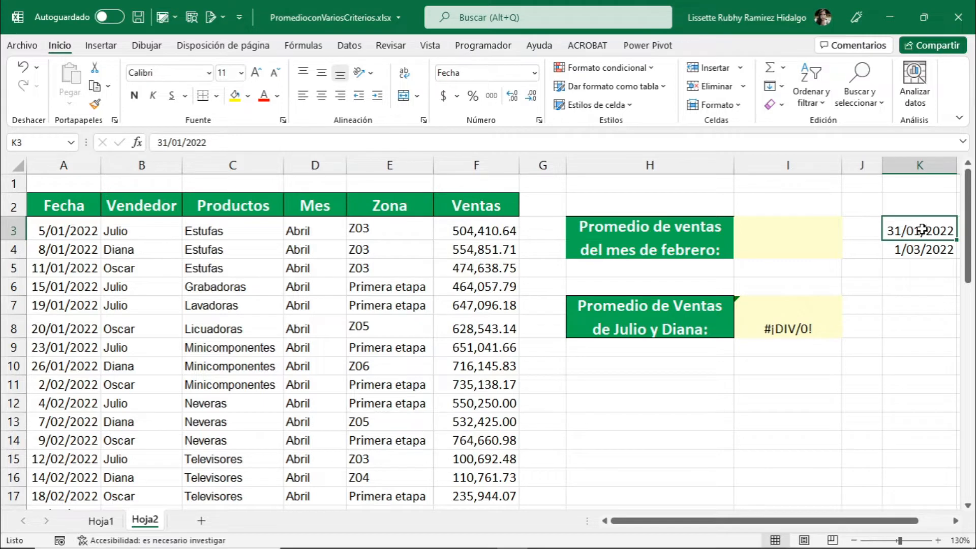
{"action": "right_click", "coordinate": [922, 230]}
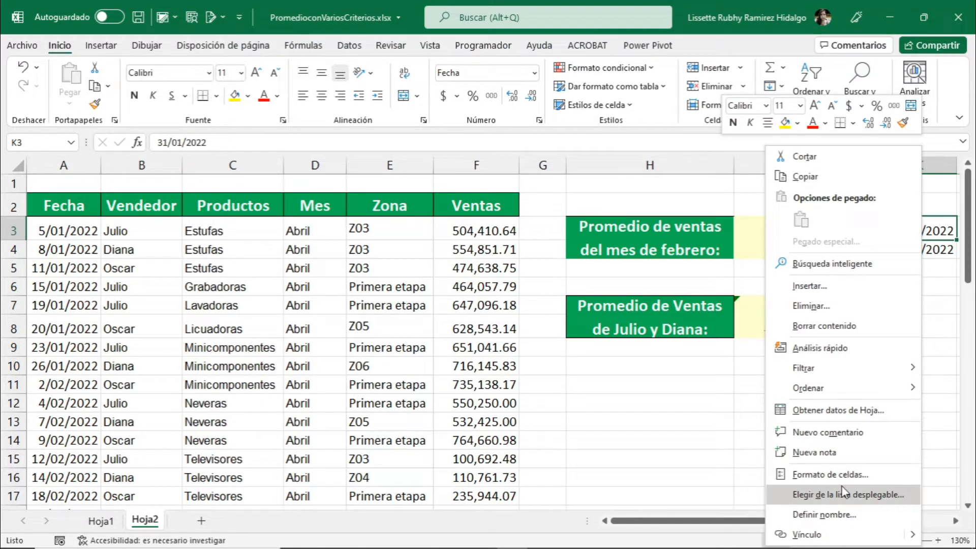
{"action": "left_click", "coordinate": [826, 474]}
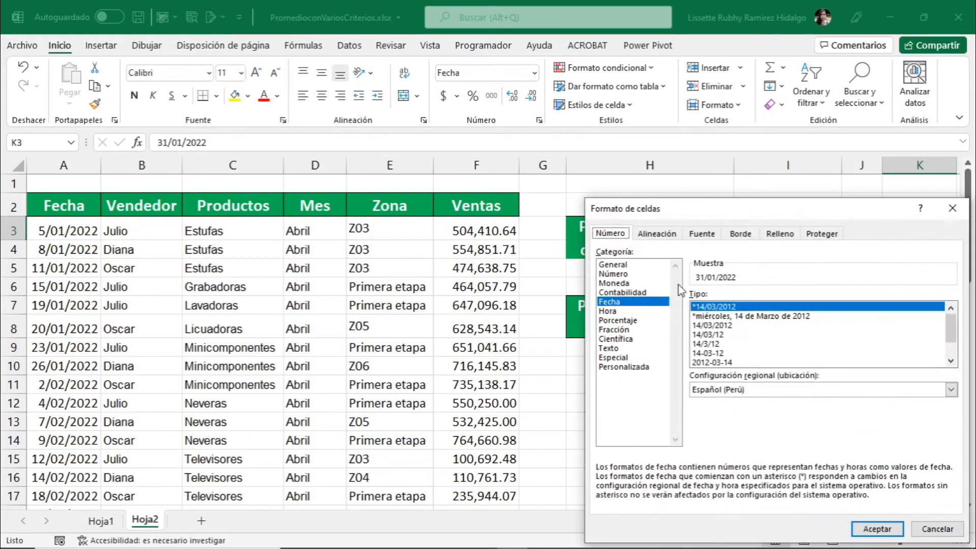
{"action": "left_click", "coordinate": [621, 265]}
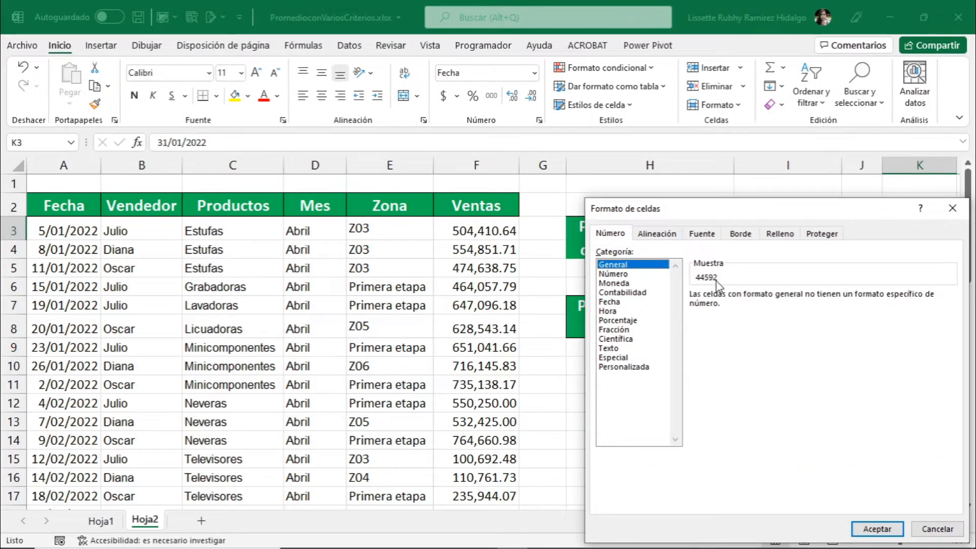
{"action": "left_click", "coordinate": [953, 208]}
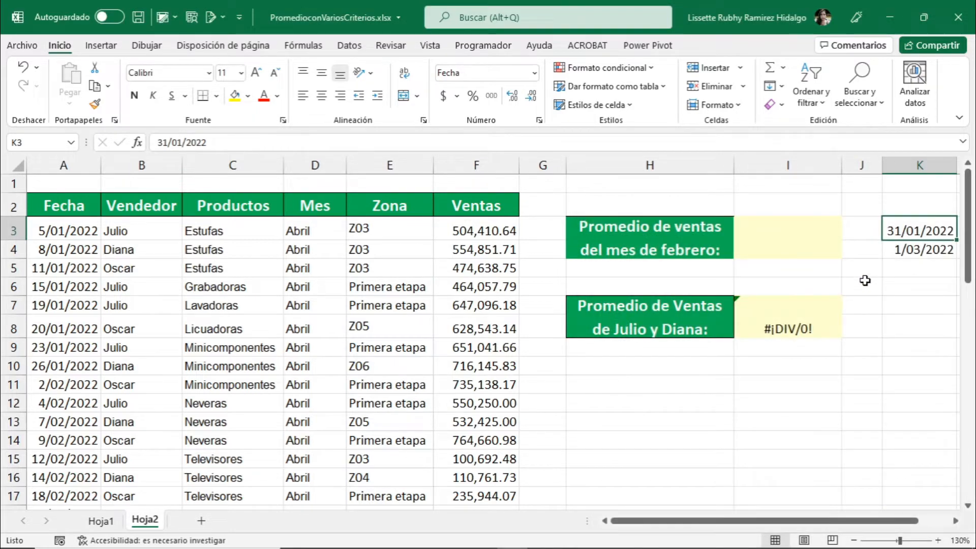
Step: Check the serial number of the date in cell K4 by previewing it in General format, without applying the format
{"action": "left_click", "coordinate": [905, 255]}
{"action": "right_click", "coordinate": [906, 253]}
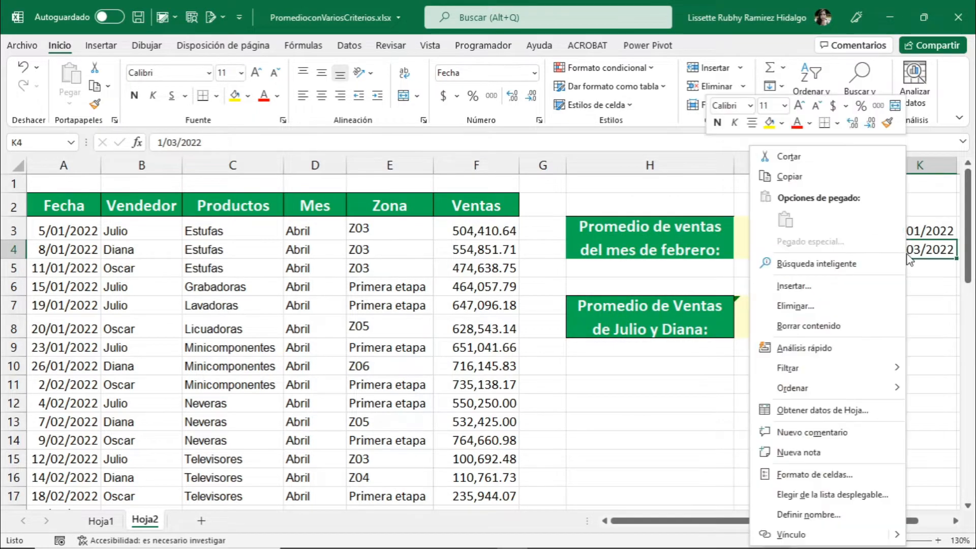
{"action": "left_click", "coordinate": [813, 472]}
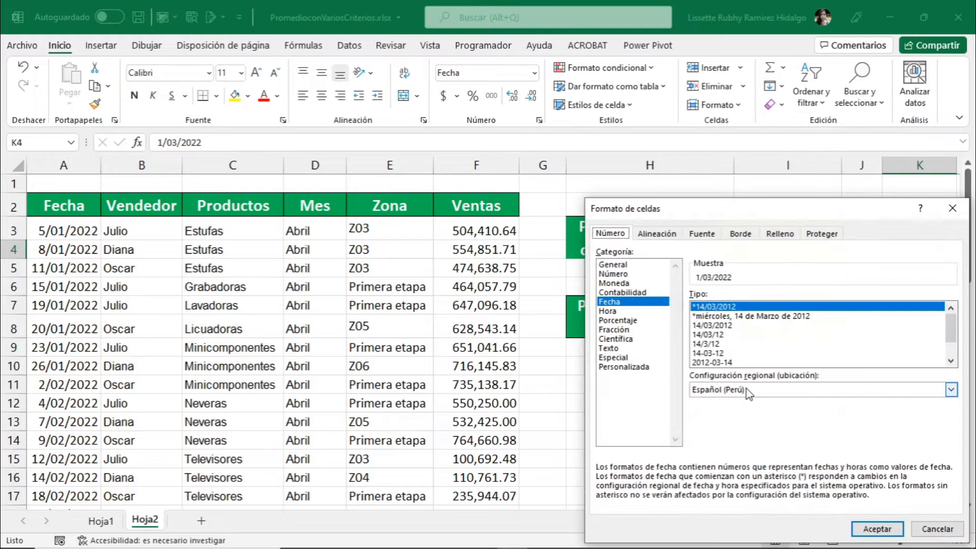
{"action": "left_click", "coordinate": [630, 264]}
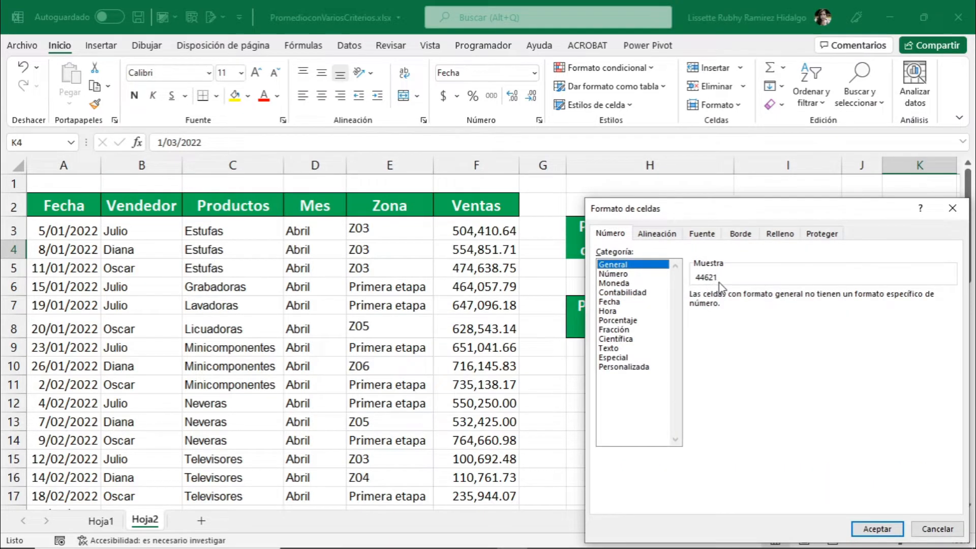
{"action": "left_click", "coordinate": [953, 208]}
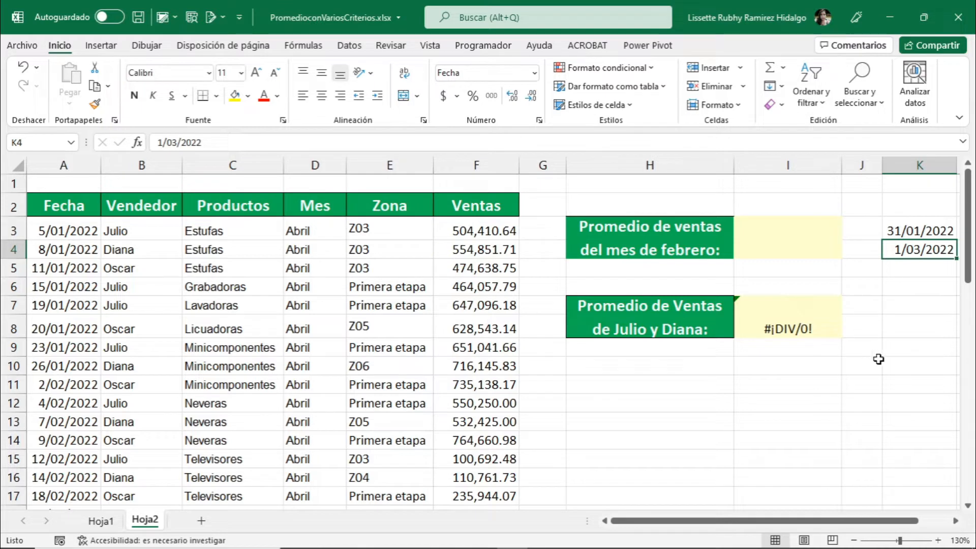
Step: Insert the statistical function PROMEDIO.SI.CONJUNTO in cell I3 for the February sales average
{"action": "left_click", "coordinate": [783, 256]}
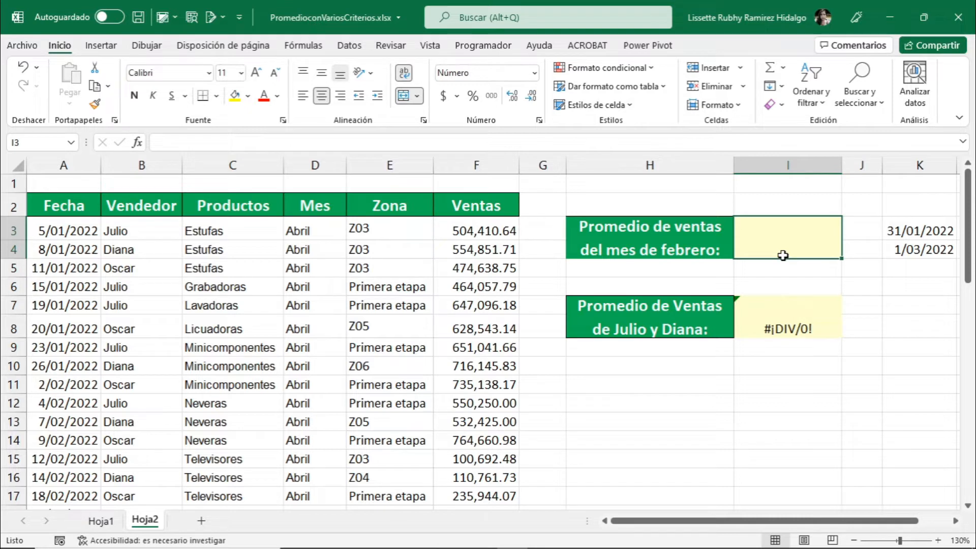
{"action": "left_click", "coordinate": [137, 143]}
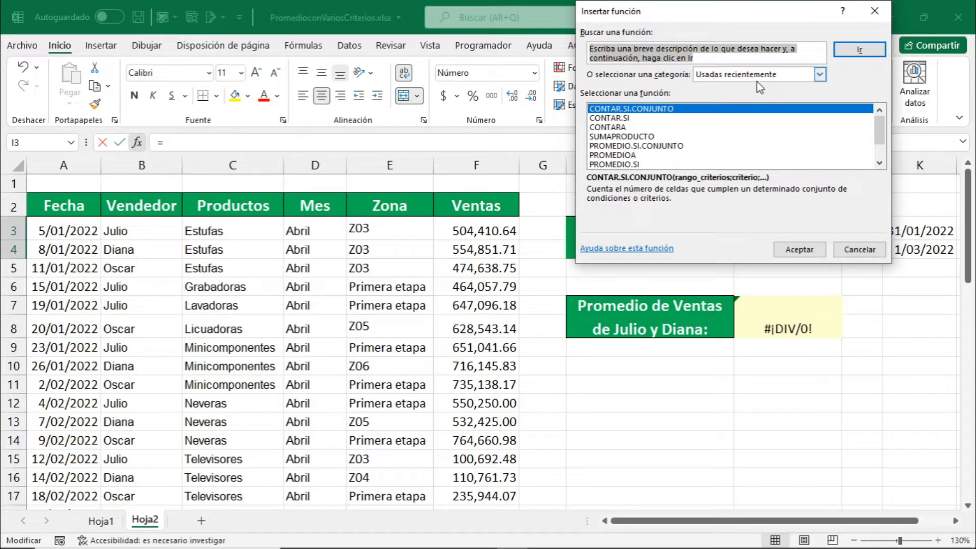
{"action": "left_click", "coordinate": [819, 76]}
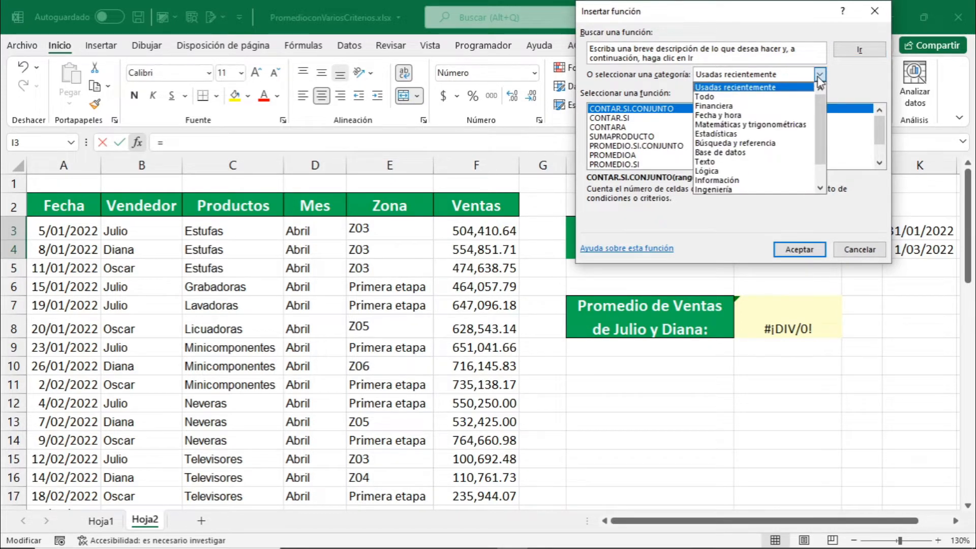
{"action": "left_click", "coordinate": [727, 134]}
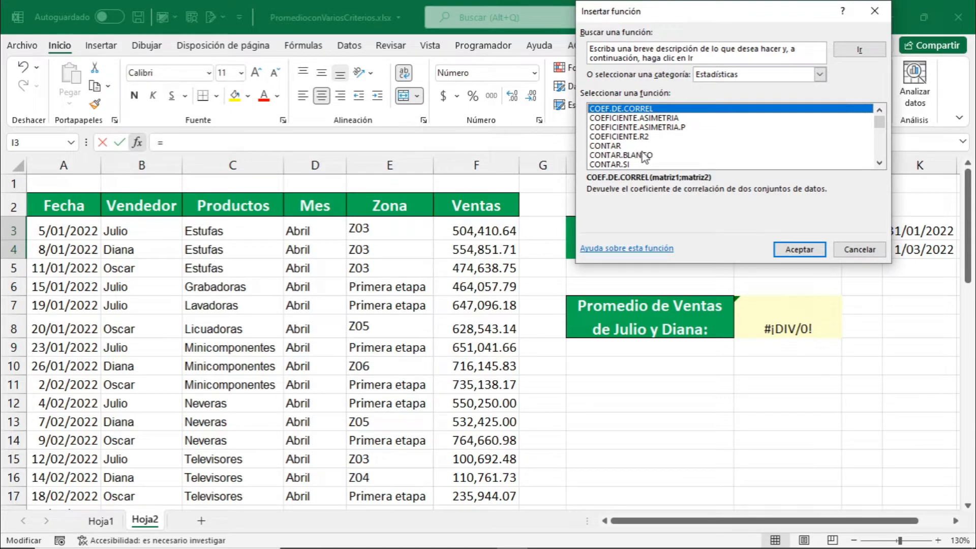
{"action": "key", "text": "p"}
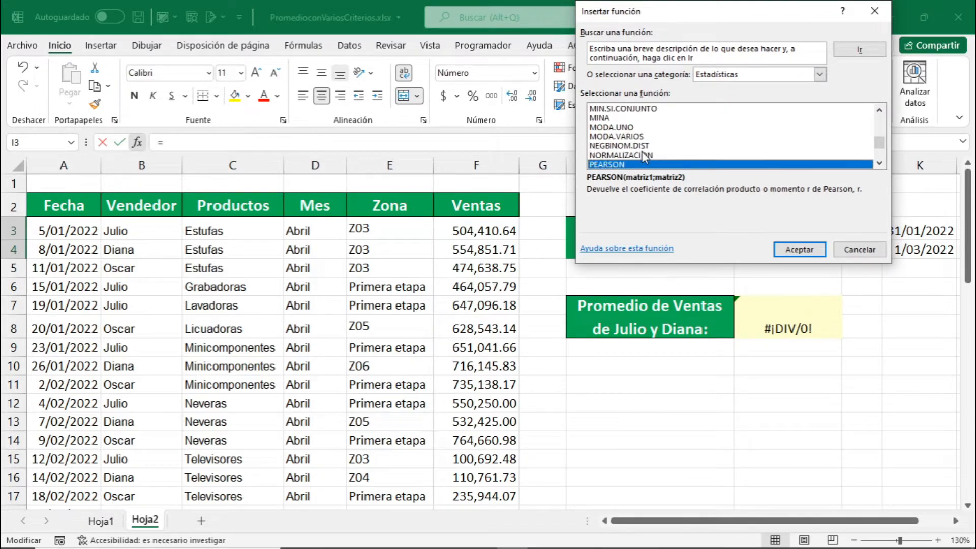
{"action": "scroll", "coordinate": [643, 155], "scroll_direction": "down", "scroll_amount": 3}
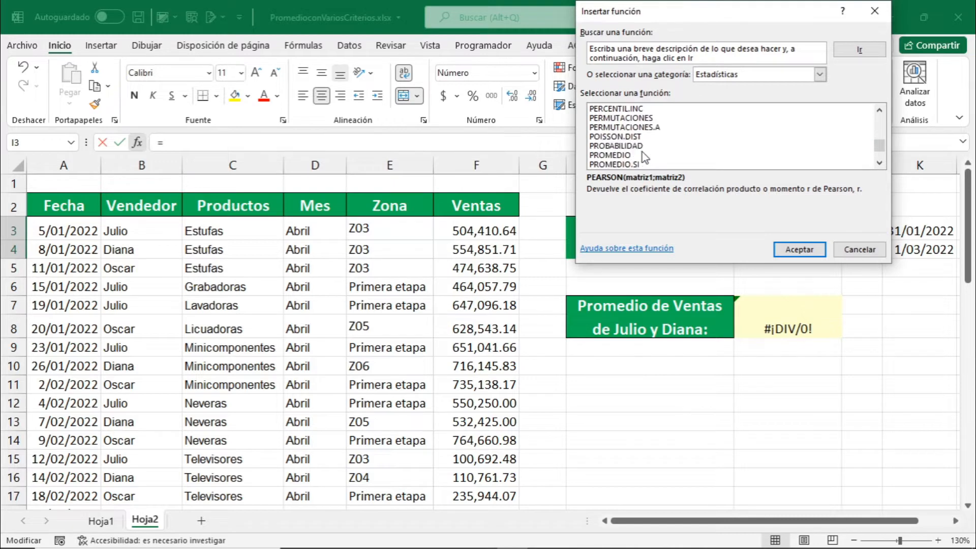
{"action": "scroll", "coordinate": [644, 157], "scroll_direction": "down", "scroll_amount": 1}
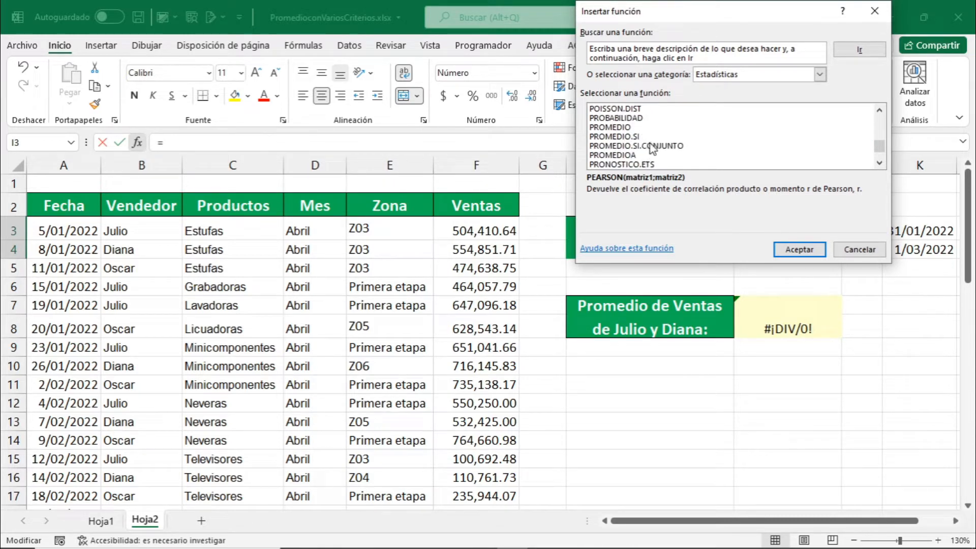
{"action": "double_click", "coordinate": [651, 147]}
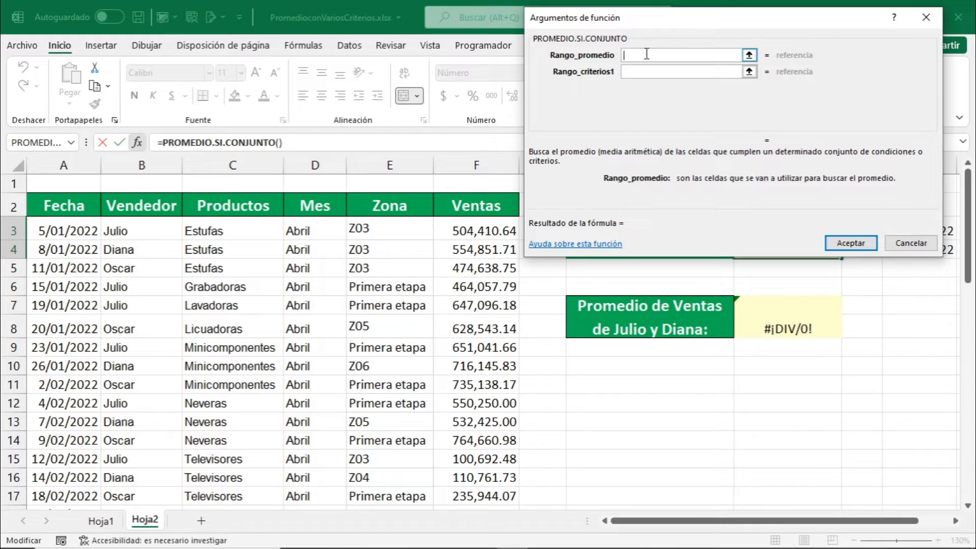
Step: Set the function's average range (Rango_promedio) to the sales cells F3:F52
{"action": "type", "text": "F3:F"}
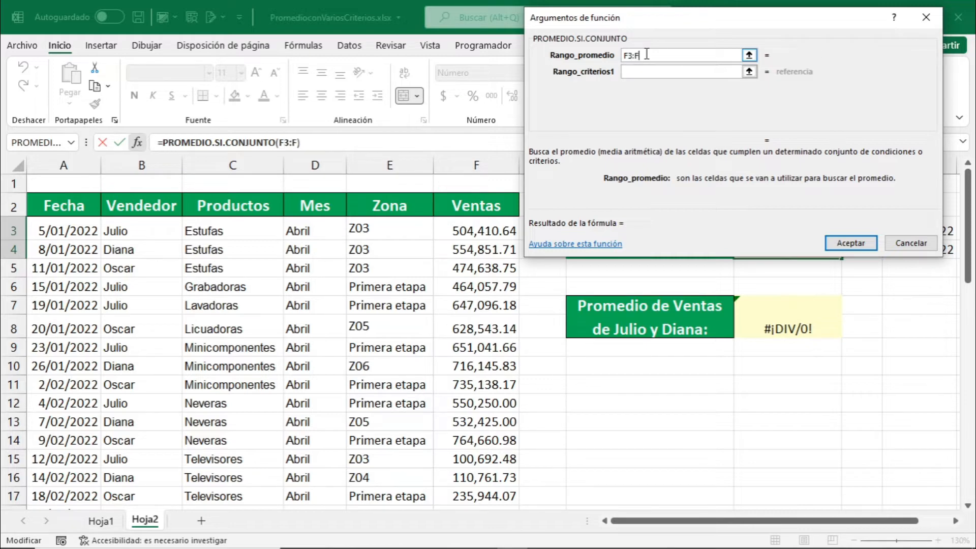
{"action": "type", "text": "5"}
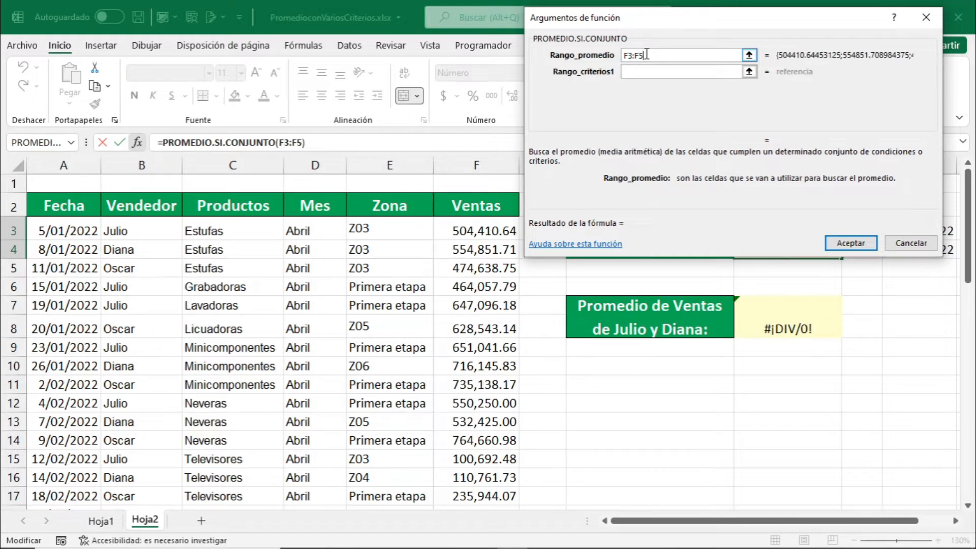
{"action": "type", "text": "2"}
Step: Set the first criteria range to the date cells A3:A52 with the criterion ">44592"
{"action": "left_click", "coordinate": [637, 76]}
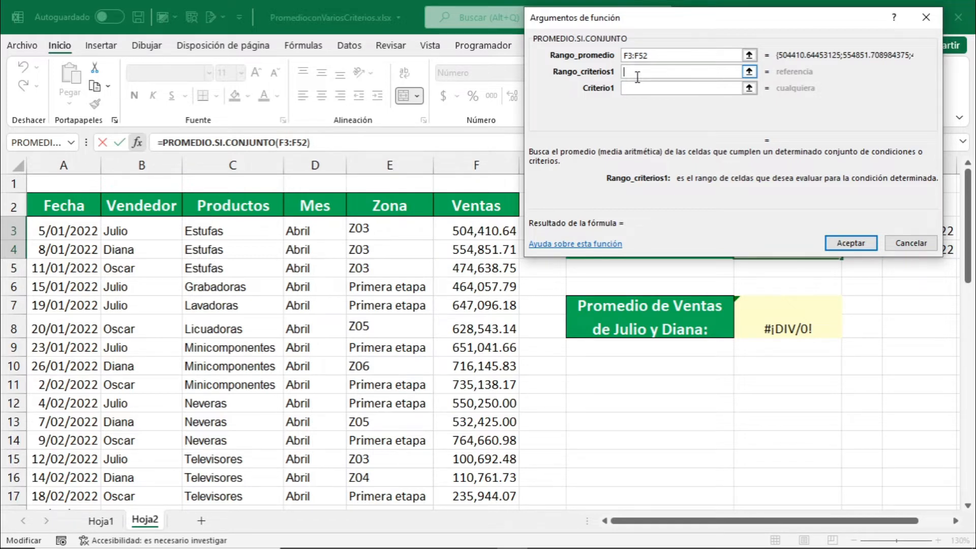
{"action": "type", "text": "A3:A52"}
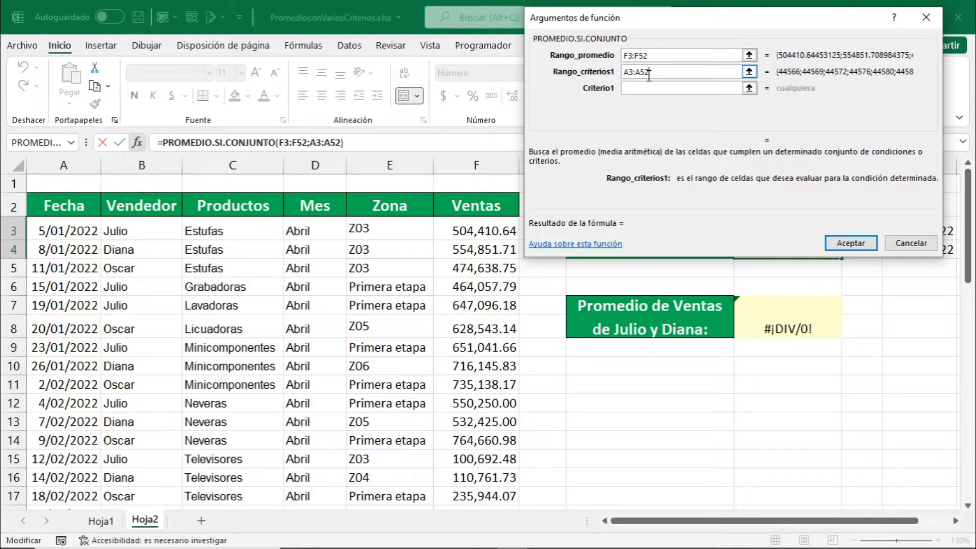
{"action": "left_click", "coordinate": [649, 88]}
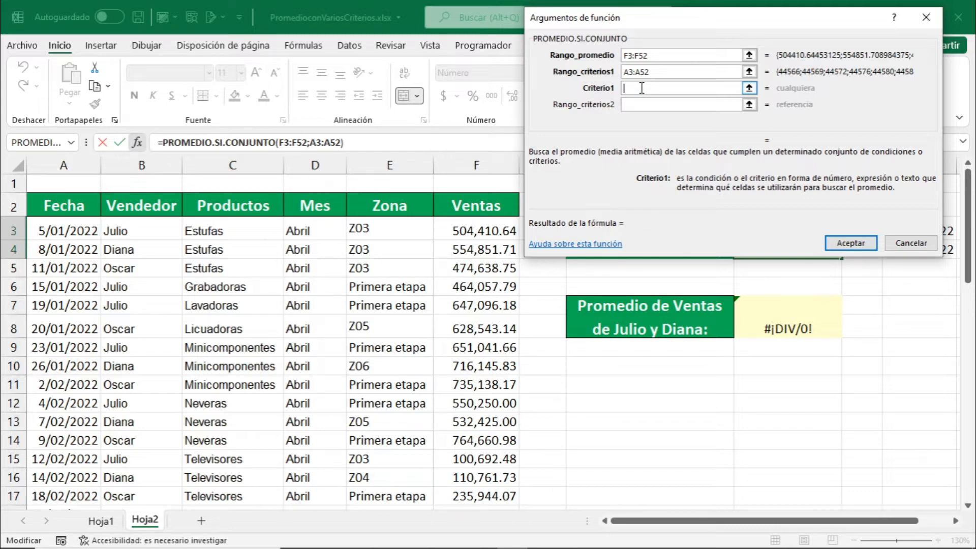
{"action": "type", "text": "\">"}
{"action": "type", "text": "44592"}
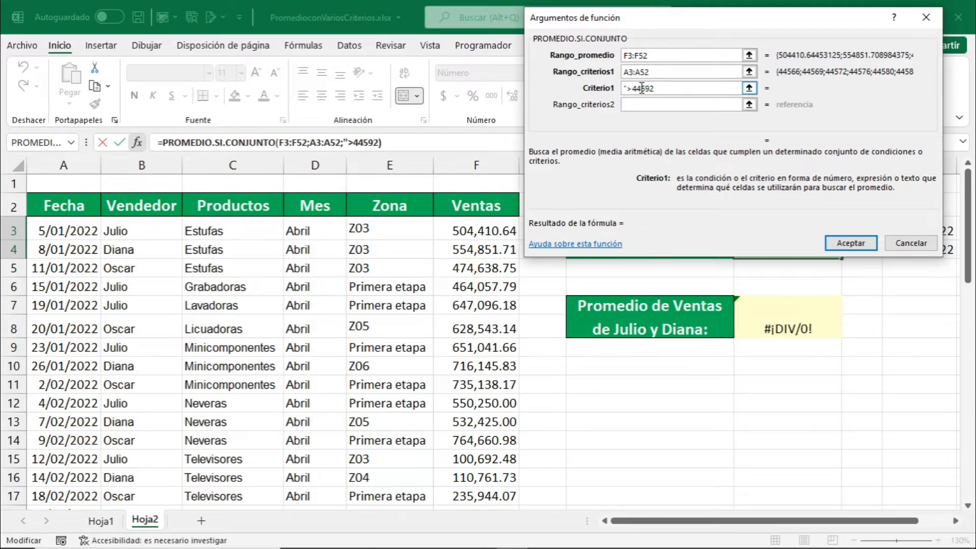
{"action": "type", "text": "\""}
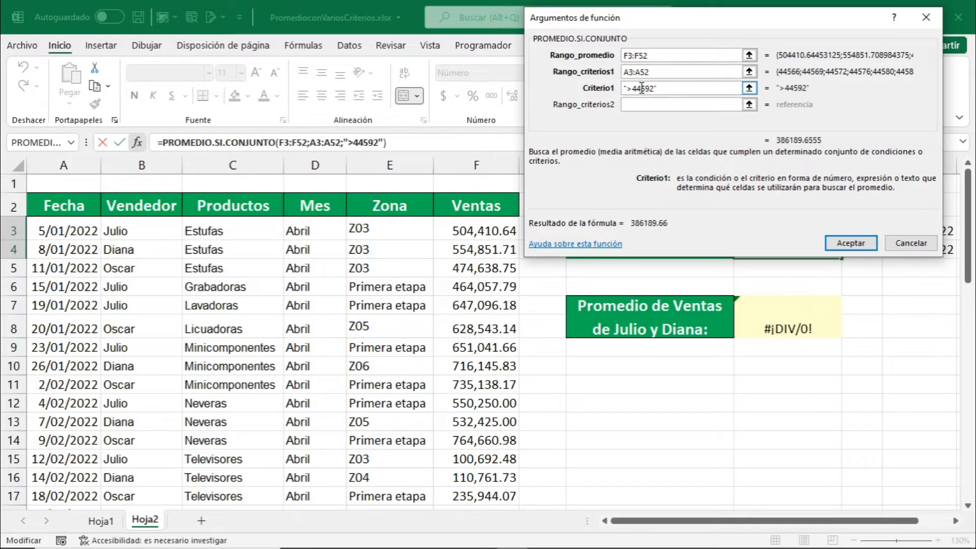
Step: Set the second criteria range to A3:A52 with the criterion "<44621" and accept the function
{"action": "left_click", "coordinate": [642, 105]}
{"action": "left_click", "coordinate": [639, 104]}
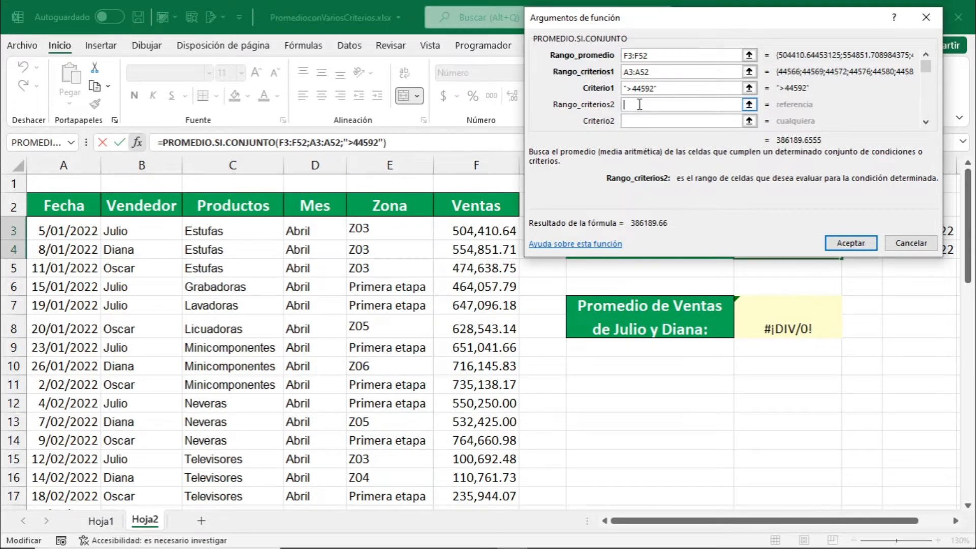
{"action": "type", "text": "A3:"}
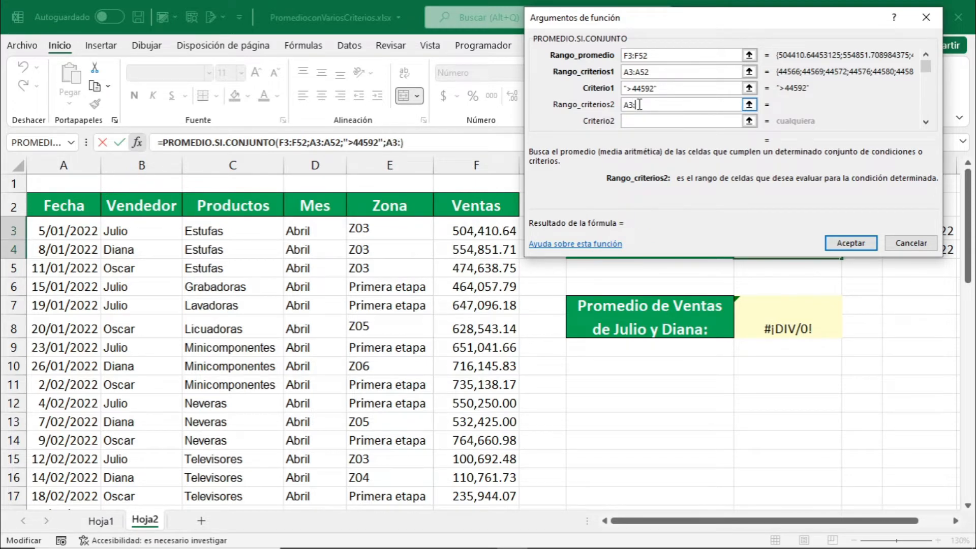
{"action": "type", "text": "A52"}
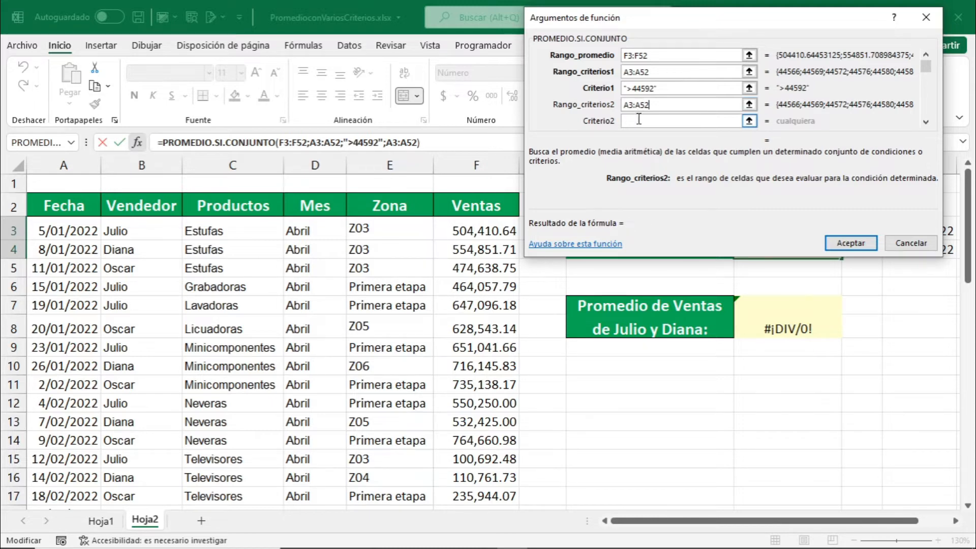
{"action": "left_click", "coordinate": [639, 119]}
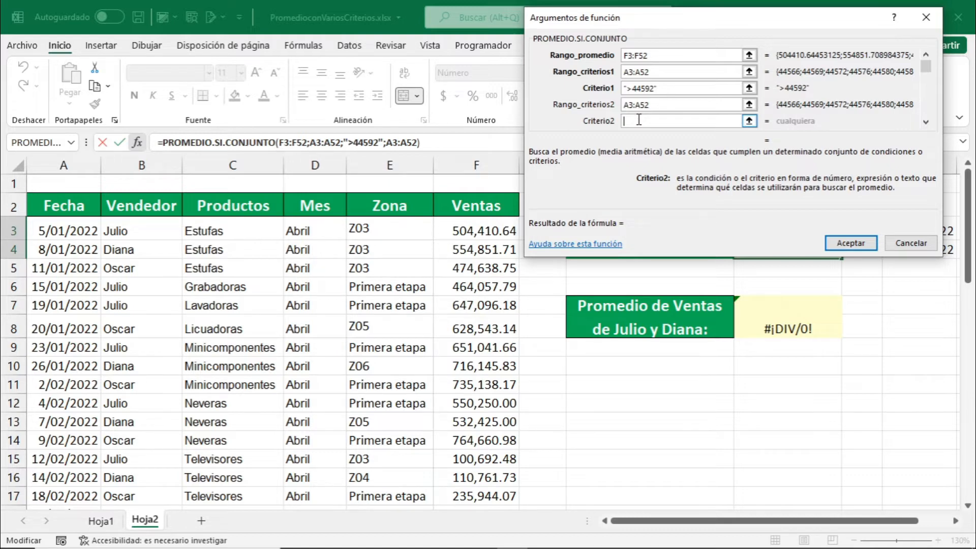
{"action": "type", "text": "\"<"}
{"action": "scroll", "coordinate": [662, 121], "scroll_direction": "down", "scroll_amount": 1}
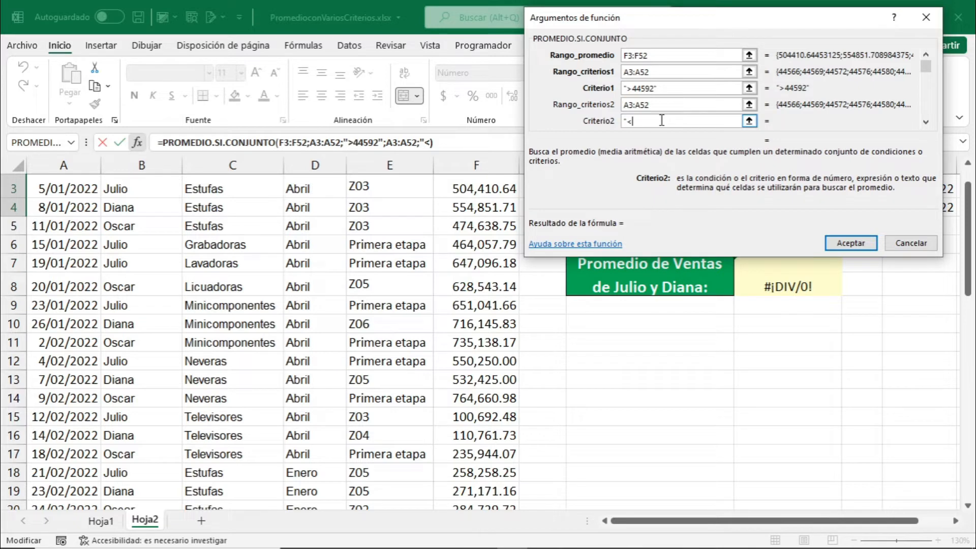
{"action": "type", "text": "44621\""}
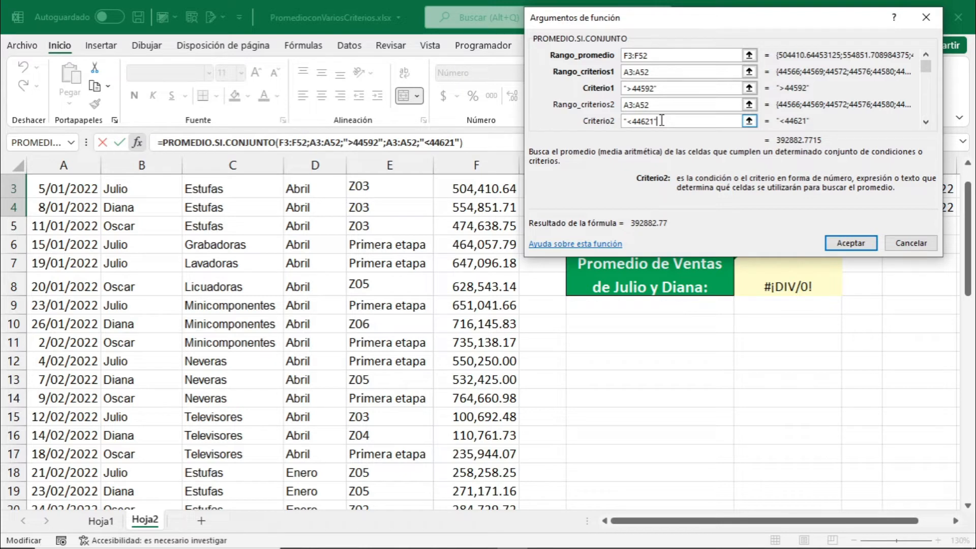
{"action": "left_click", "coordinate": [845, 245]}
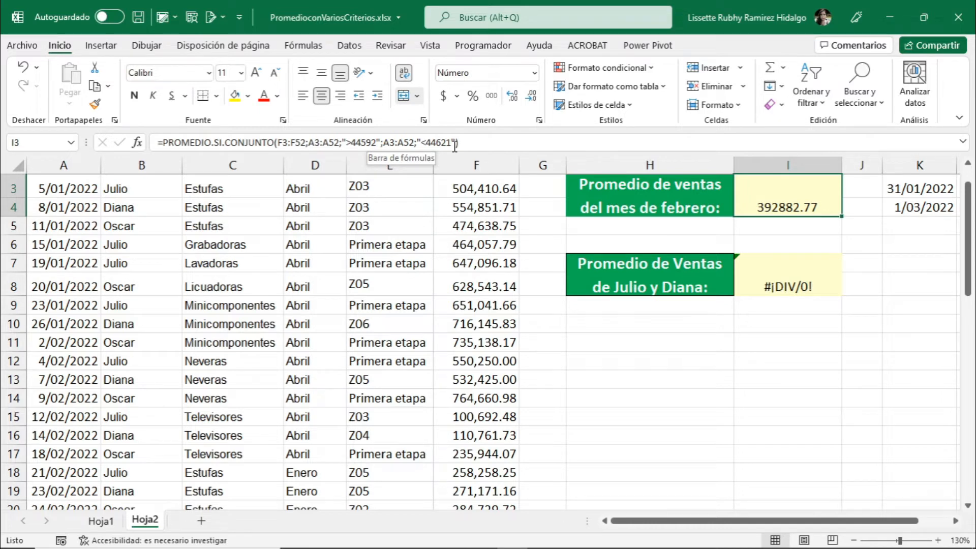
Step: Clear the existing formula from cell I7, the average sales of the two sellers
{"action": "scroll", "coordinate": [970, 262], "scroll_direction": "up", "scroll_amount": 1}
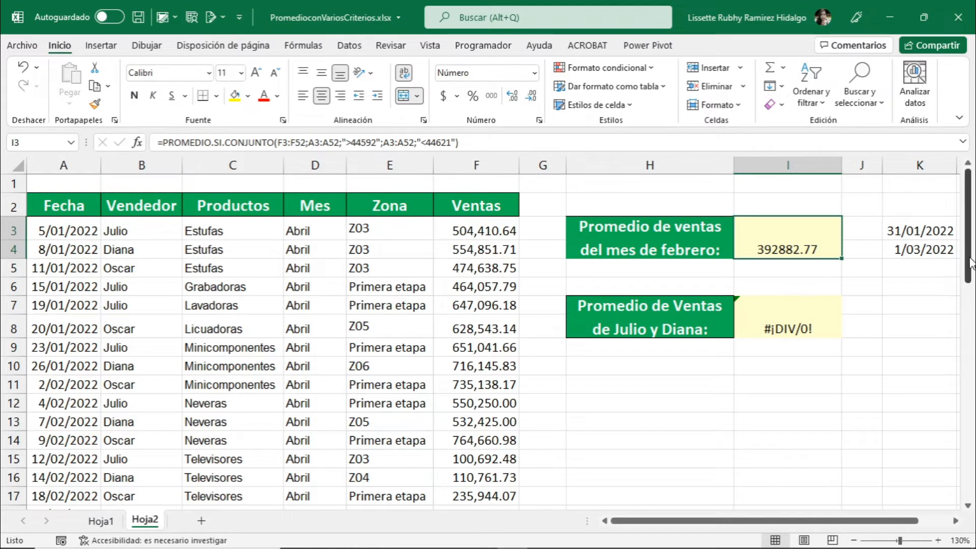
{"action": "left_click", "coordinate": [780, 323]}
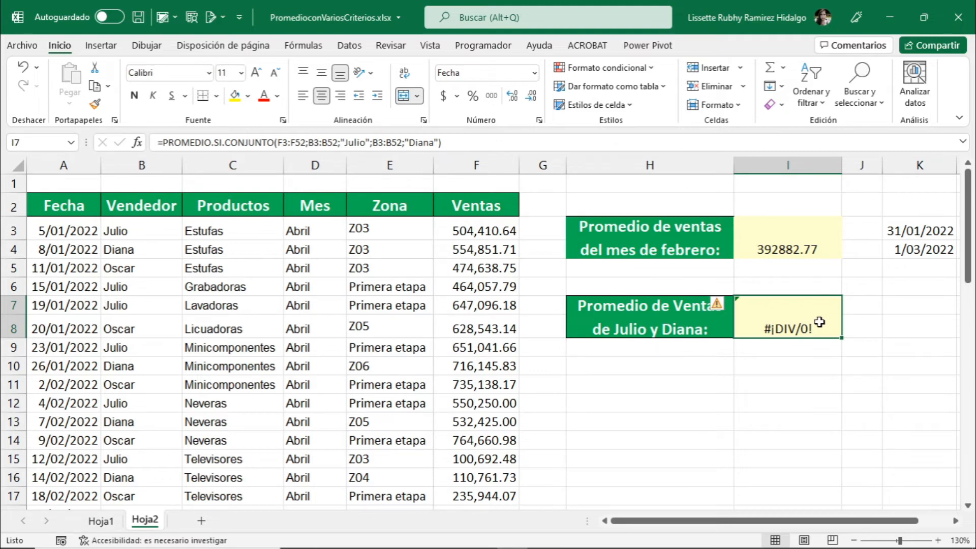
{"action": "double_click", "coordinate": [819, 323]}
{"action": "key", "text": "Delete"}
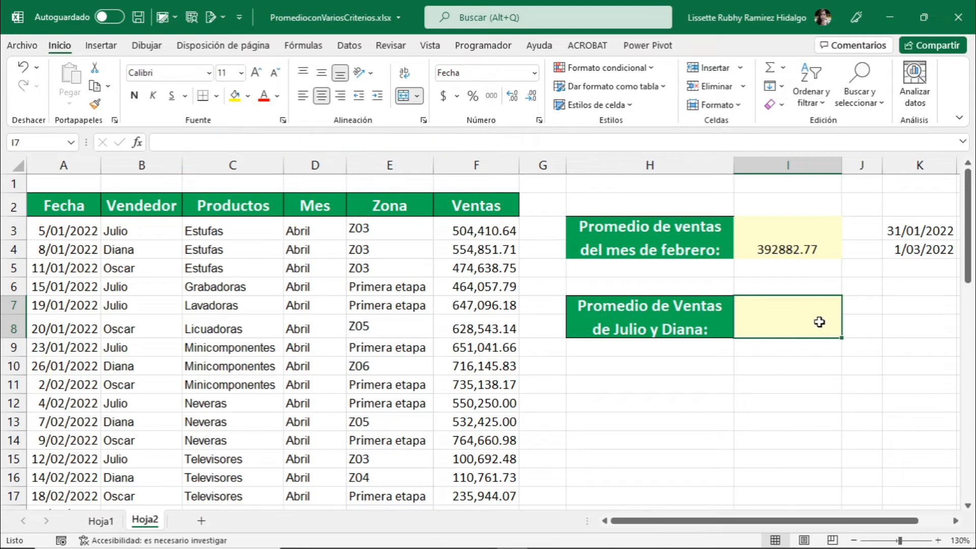
Step: Insert the statistical function PROMEDIO into cell I7 for the two sellers' average sales
{"action": "left_click", "coordinate": [136, 143]}
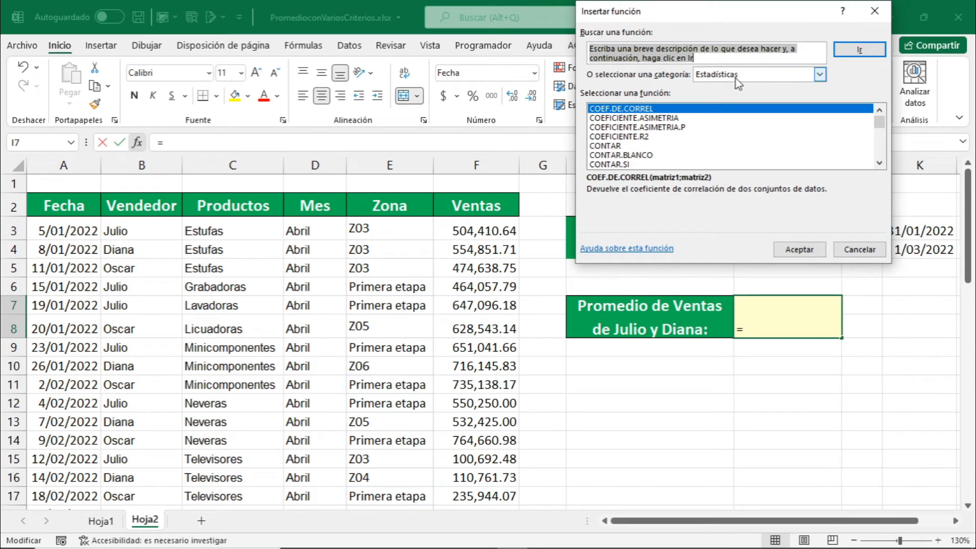
{"action": "scroll", "coordinate": [633, 158], "scroll_direction": "down", "scroll_amount": 20}
{"action": "left_click", "coordinate": [633, 157]}
{"action": "scroll", "coordinate": [605, 113], "scroll_direction": "down", "scroll_amount": 3}
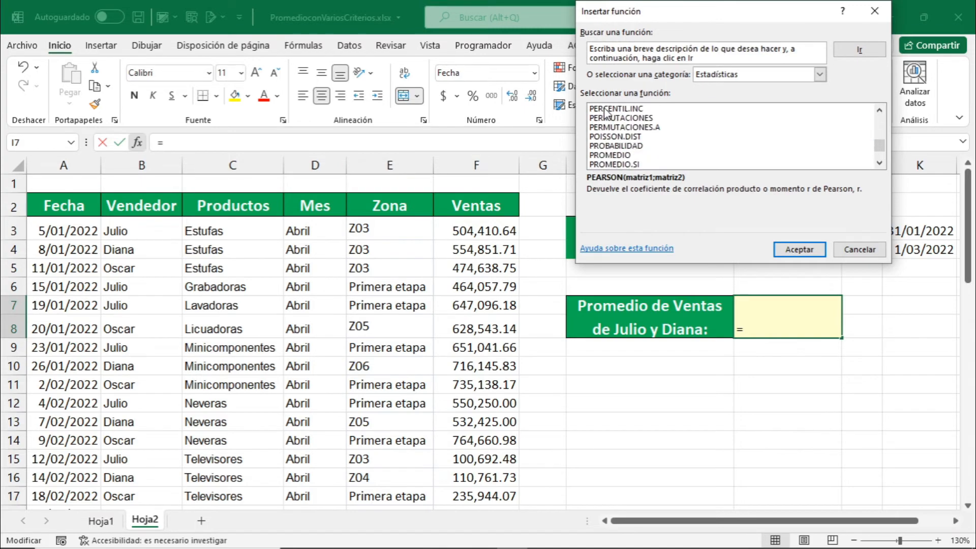
{"action": "double_click", "coordinate": [617, 155]}
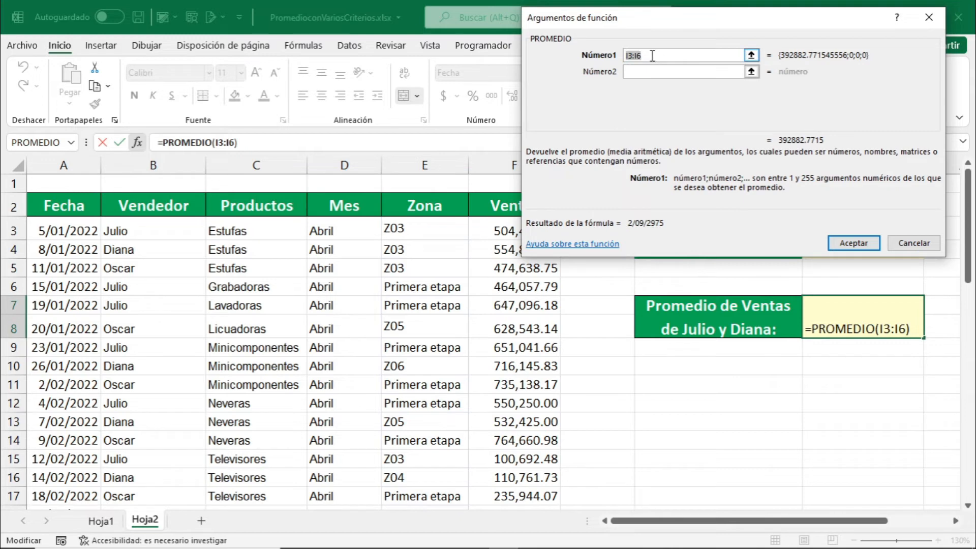
Step: Set Número1 to a nested PROMEDIO.SI with range B3:B52, the name of the first seller in the H7 label as criterion, and average range F3:F52
{"action": "type", "text": "P"}
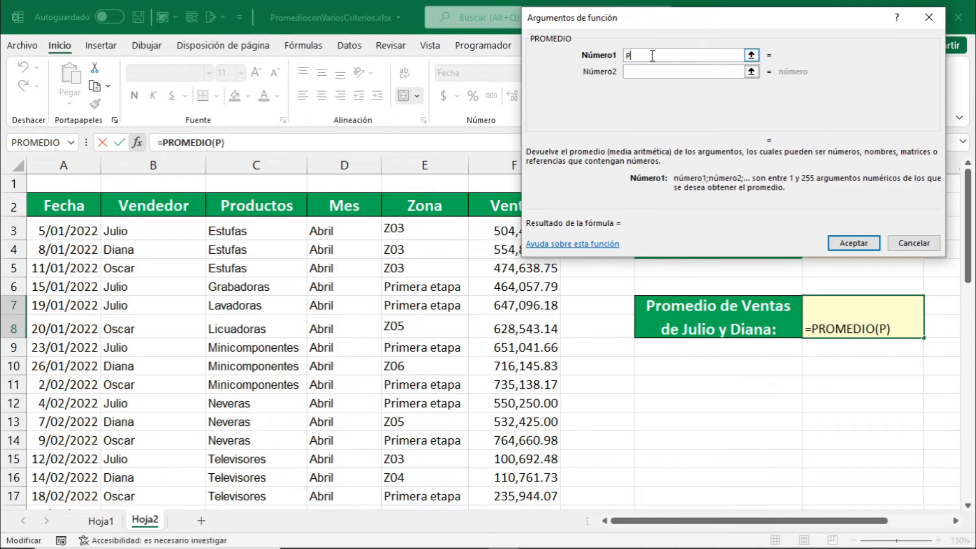
{"action": "type", "text": "romedio.Si"}
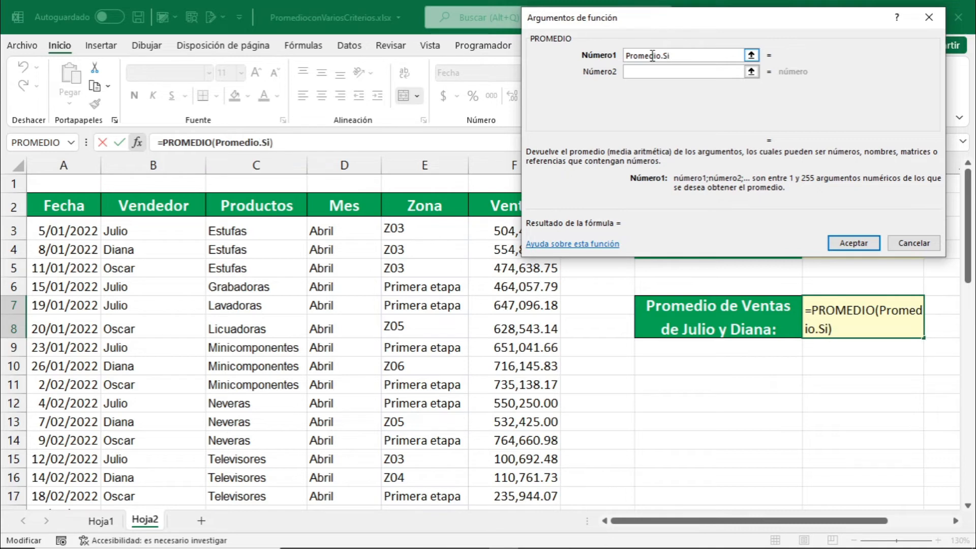
{"action": "type", "text": "("}
{"action": "type", "text": "B3:B"}
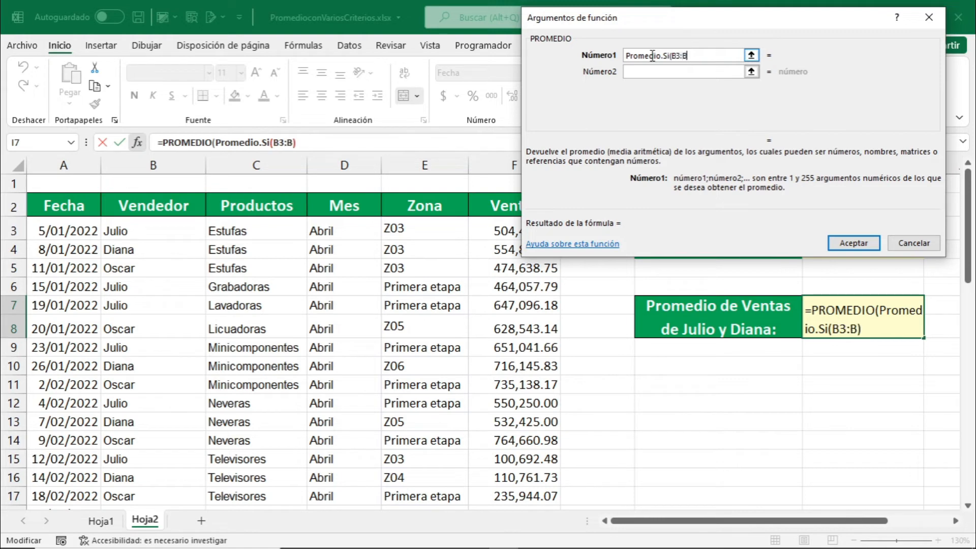
{"action": "type", "text": "52"}
{"action": "type", "text": ";"}
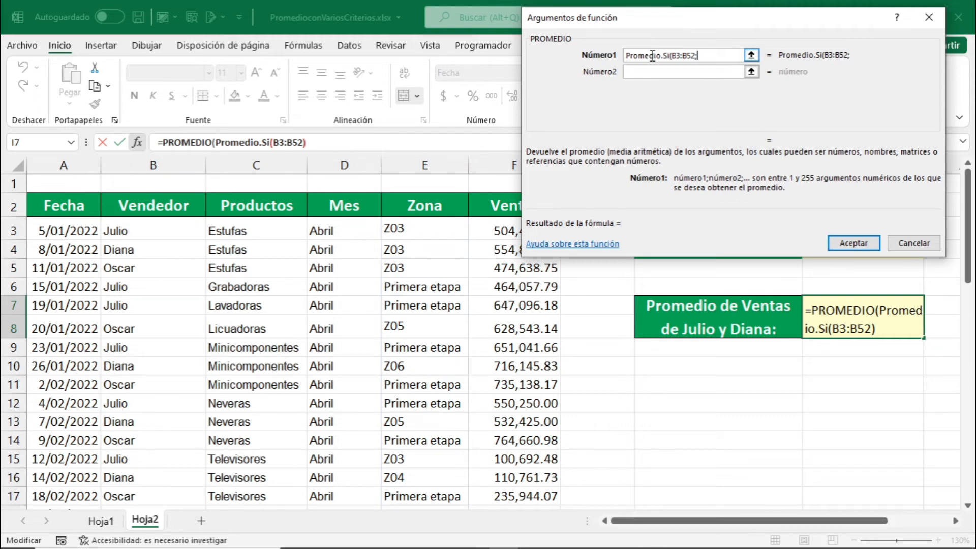
{"action": "type", "text": "\""}
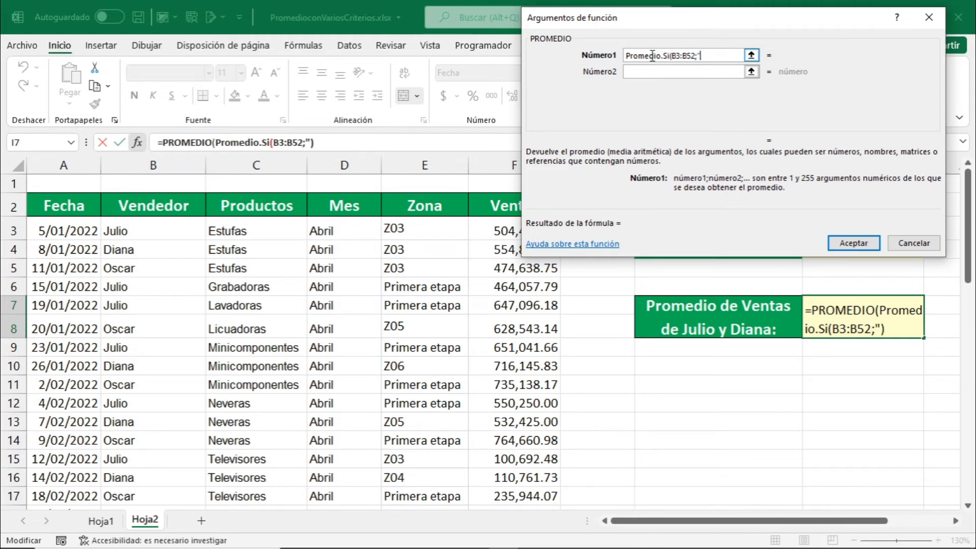
{"action": "type", "text": "Julio"}
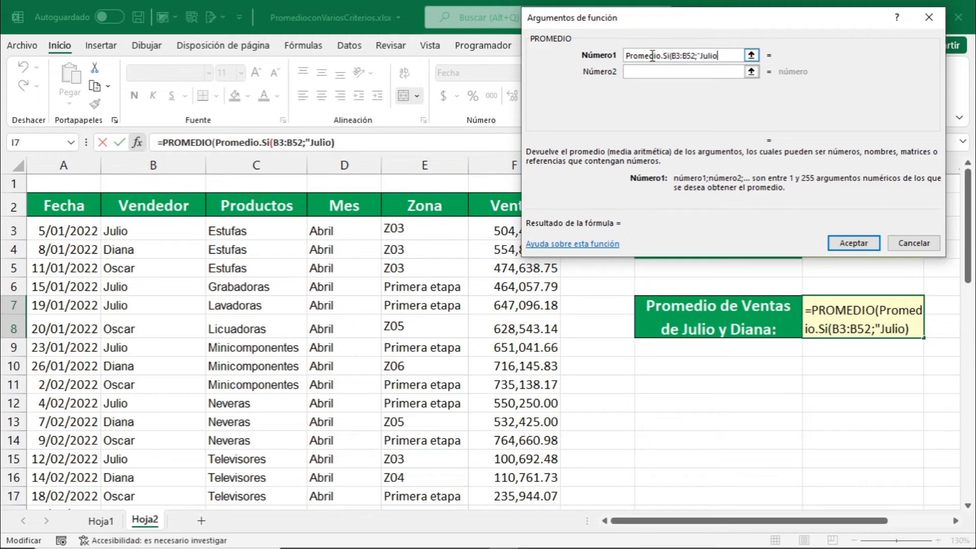
{"action": "type", "text": "\""}
{"action": "type", "text": ";F3"}
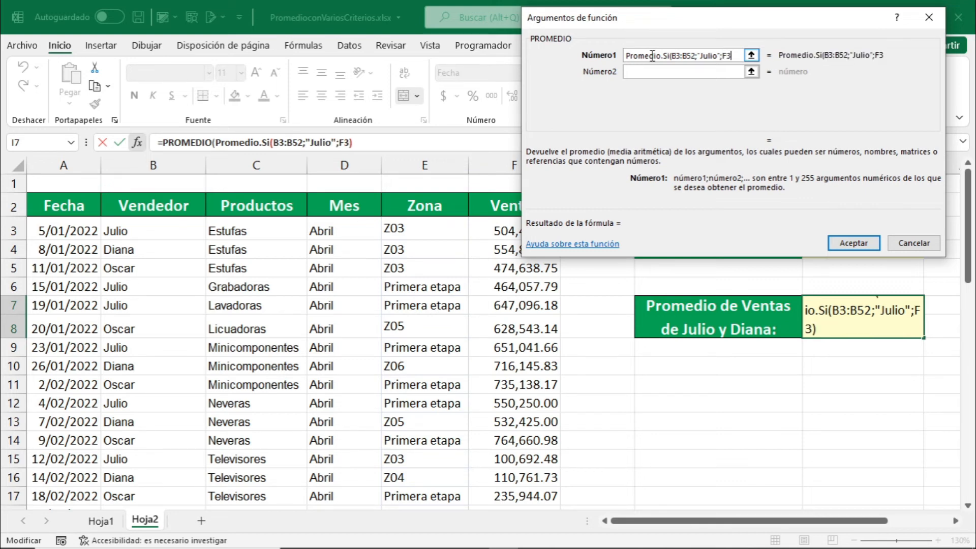
{"action": "type", "text": ":F5"}
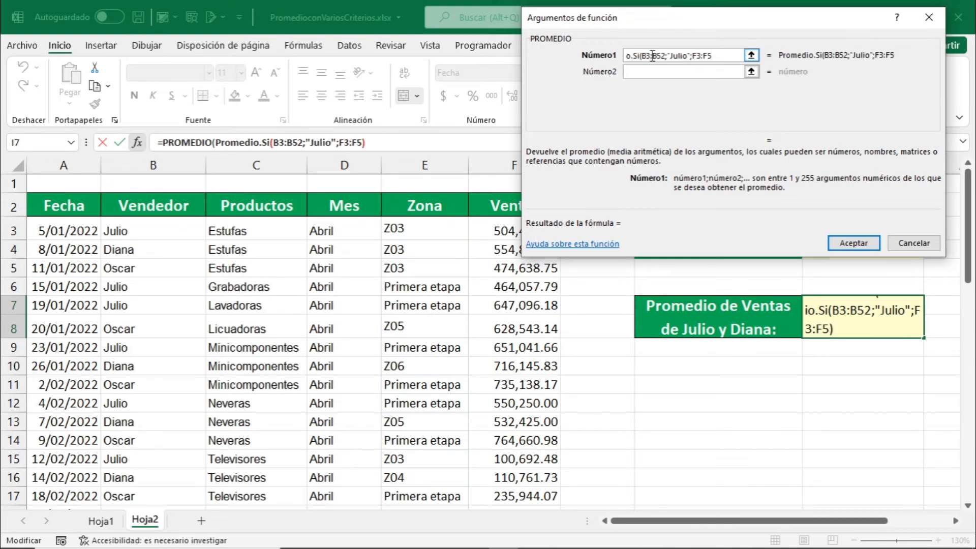
{"action": "type", "text": "2)"}
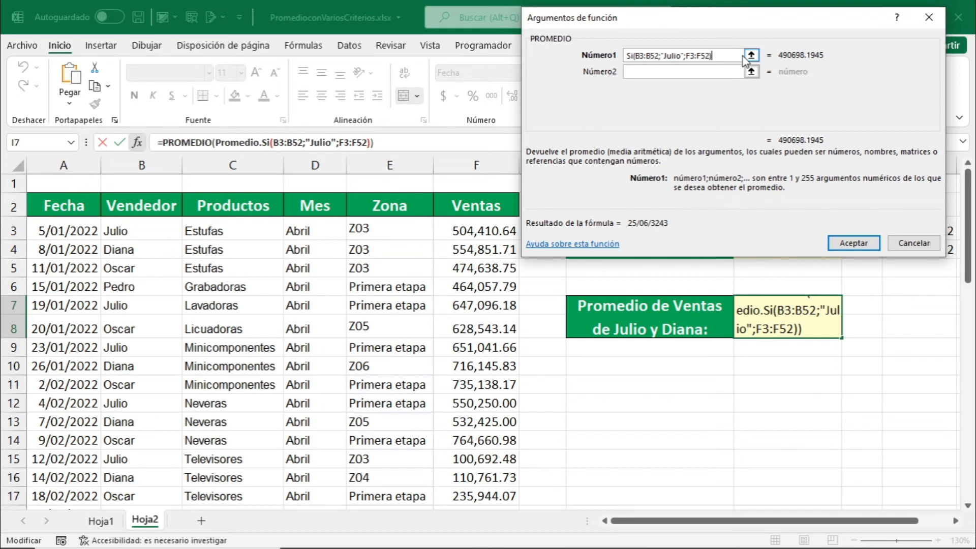
Step: Set Número2 to PROMEDIO.SI with range B3:B52, the second seller's name as criterion and average range F3:F52, and accept the function
{"action": "left_click", "coordinate": [684, 71]}
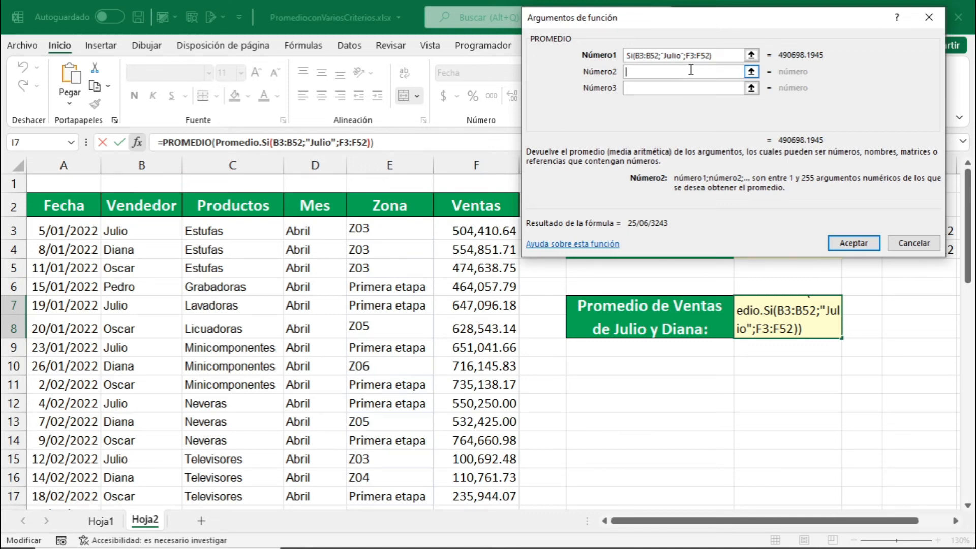
{"action": "type", "text": "Pro"}
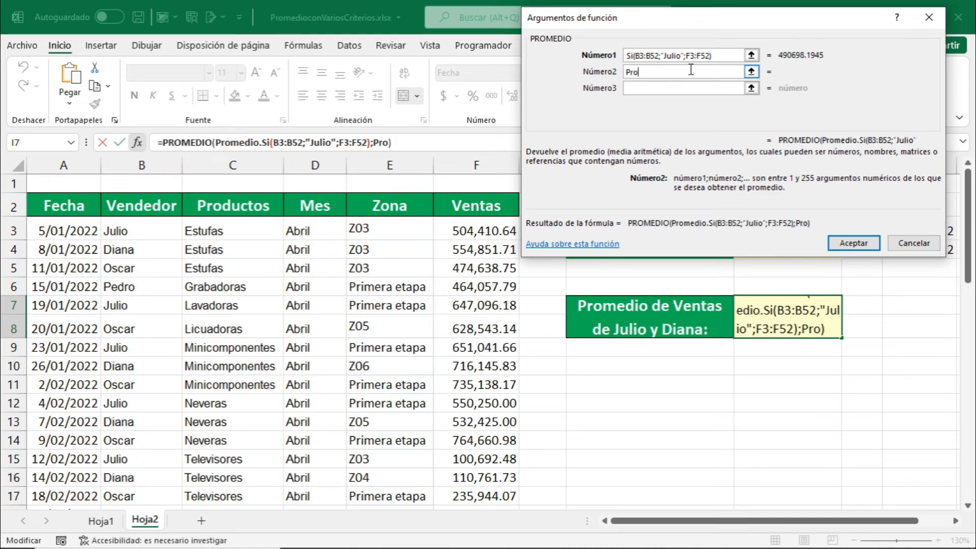
{"action": "type", "text": "medio.Si"}
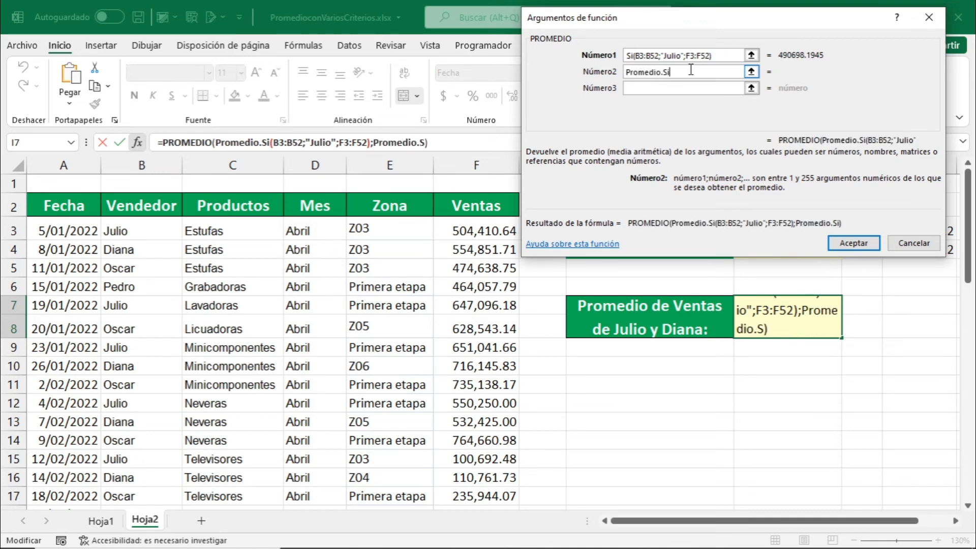
{"action": "type", "text": "("}
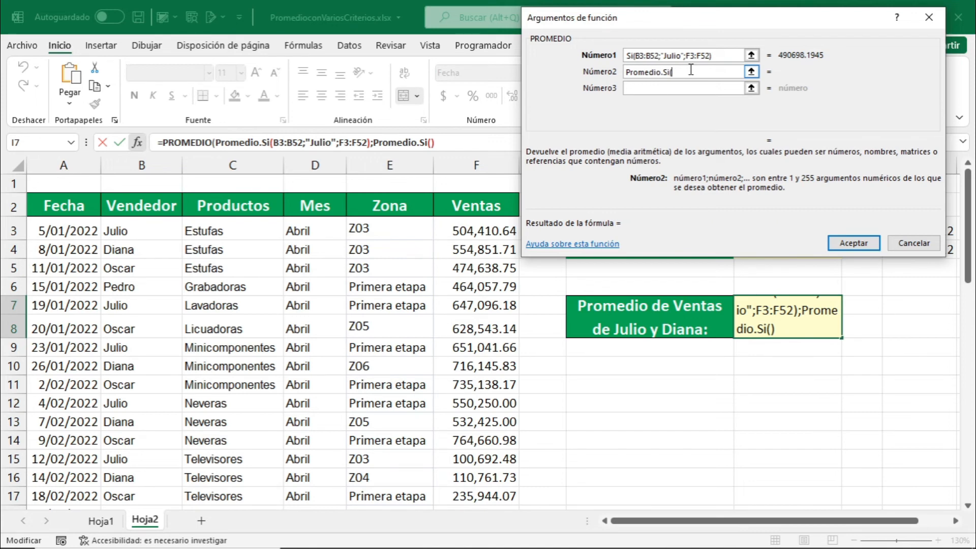
{"action": "type", "text": "B3:B5"}
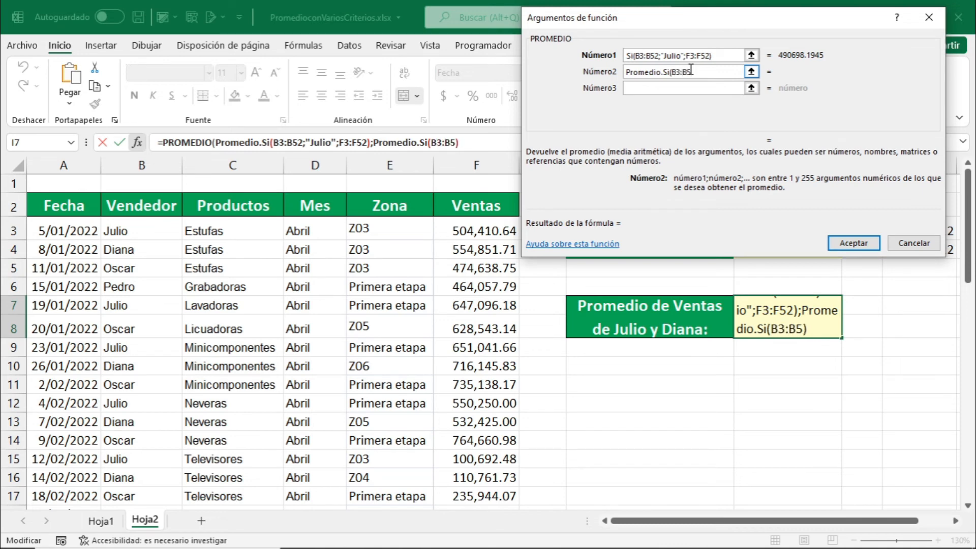
{"action": "type", "text": "2;"}
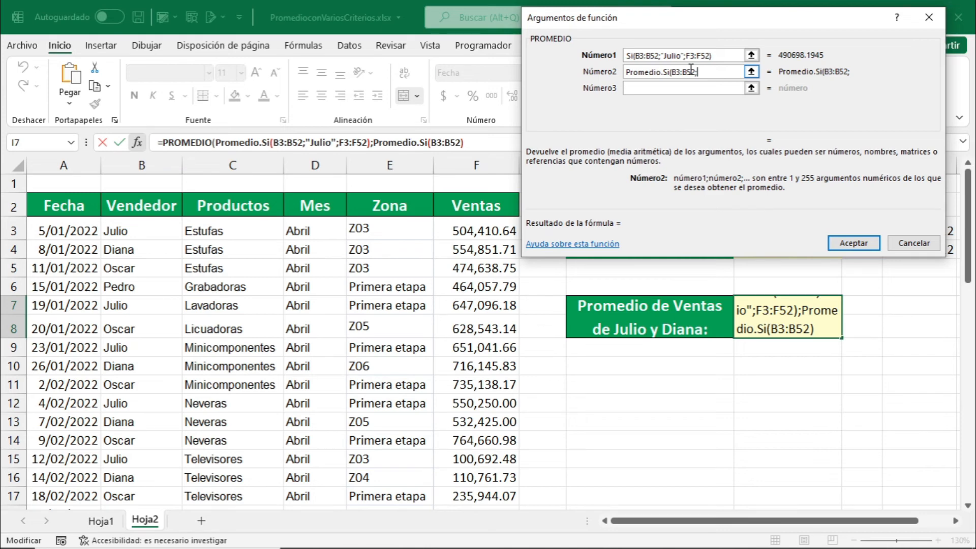
{"action": "type", "text": "\"Diana"}
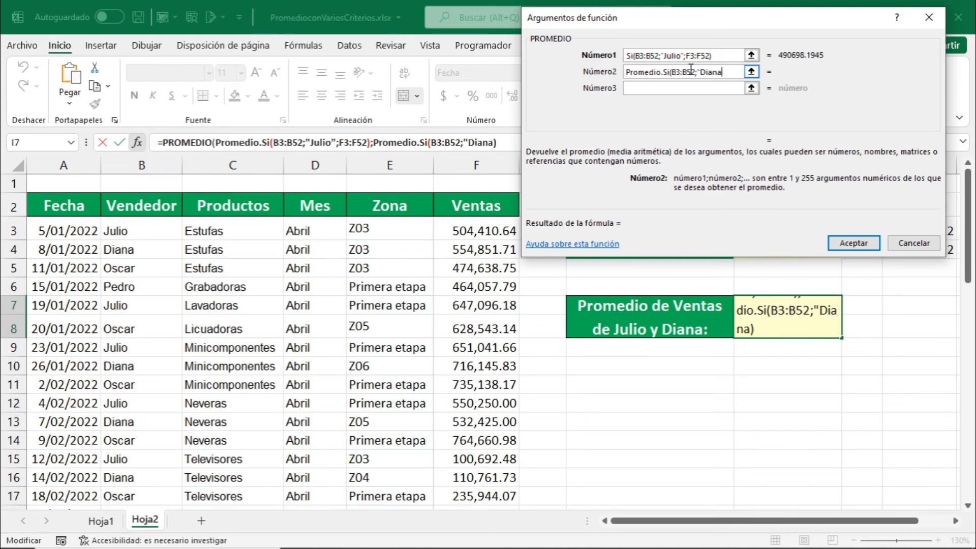
{"action": "type", "text": "\";"}
{"action": "type", "text": "F3:F"}
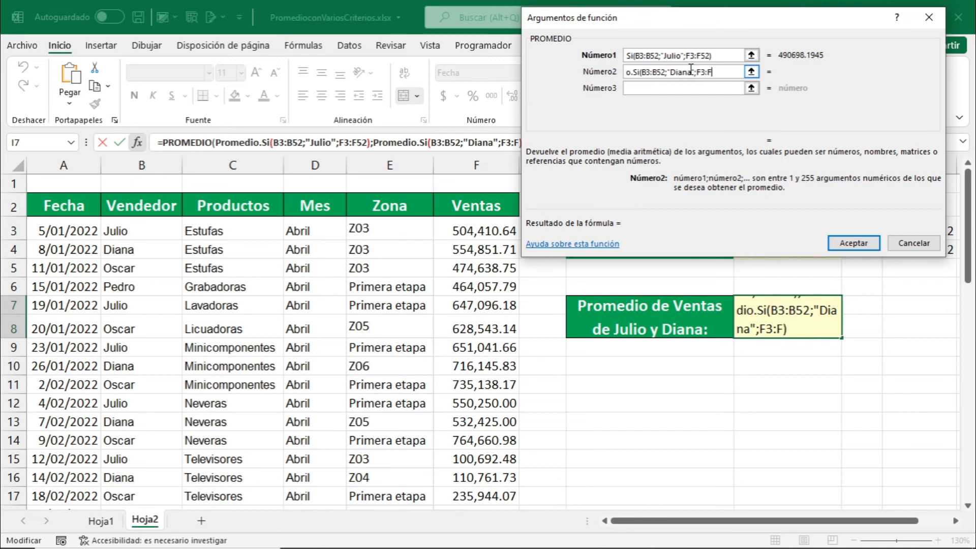
{"action": "type", "text": "52)"}
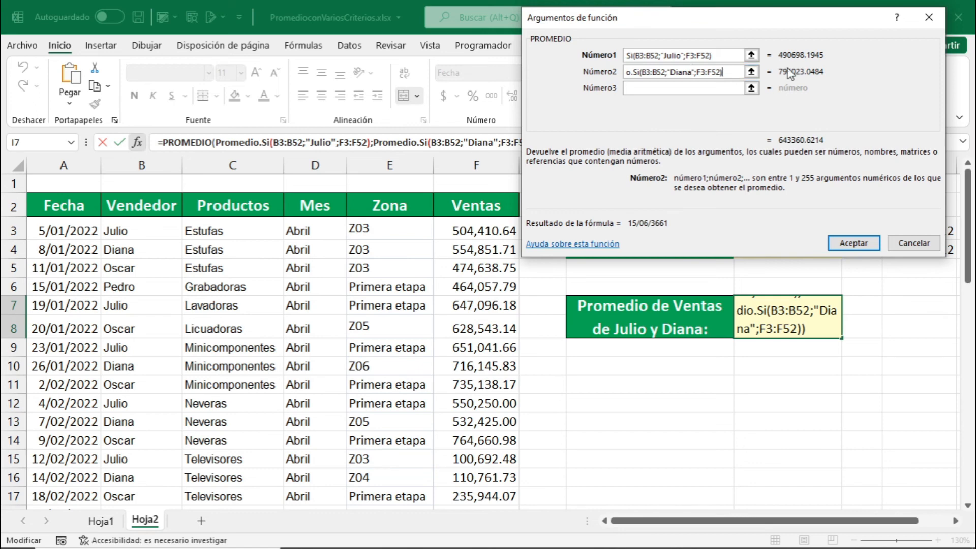
{"action": "left_click", "coordinate": [847, 244]}
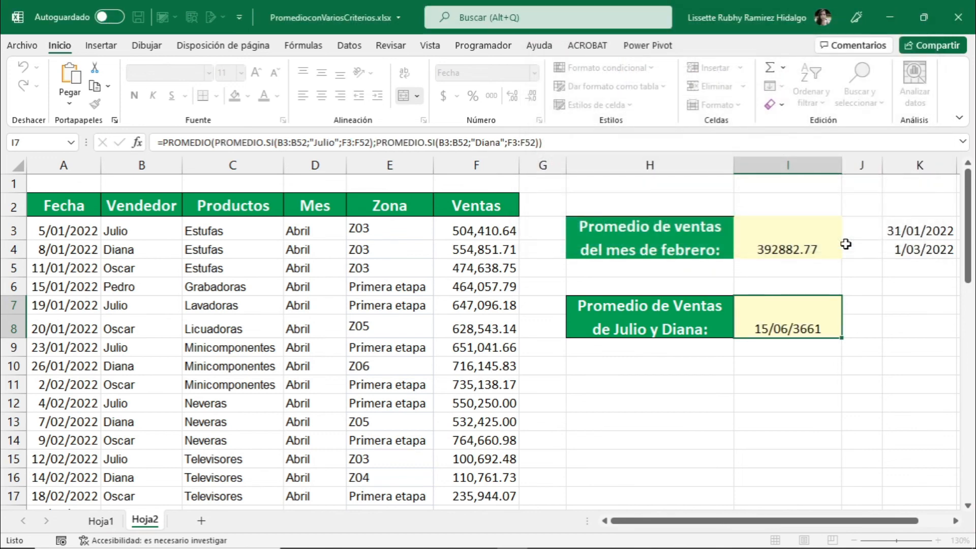